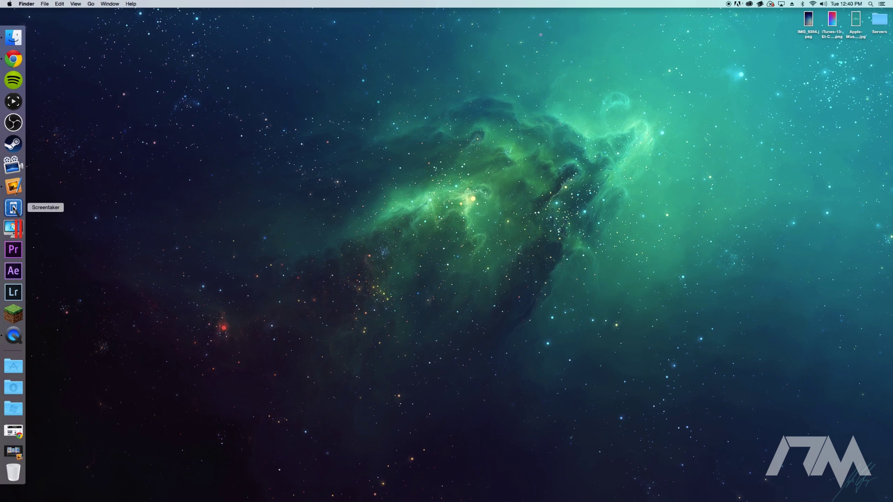
- Launch Screentaker and drop IMG_9384.jpeg into it to frame it in a portrait iPhone 6
{"action": "left_click", "coordinate": [13, 209]}
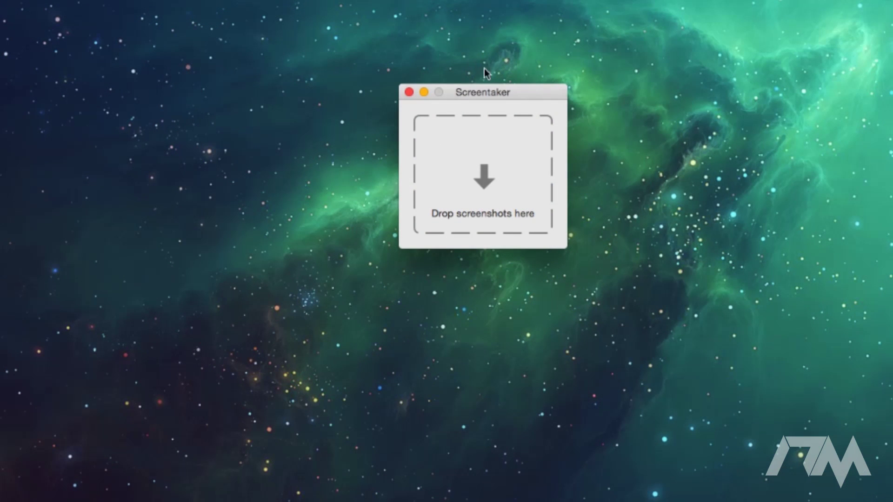
{"action": "left_click_drag", "start_coordinate": [511, 95], "coordinate": [511, 100]}
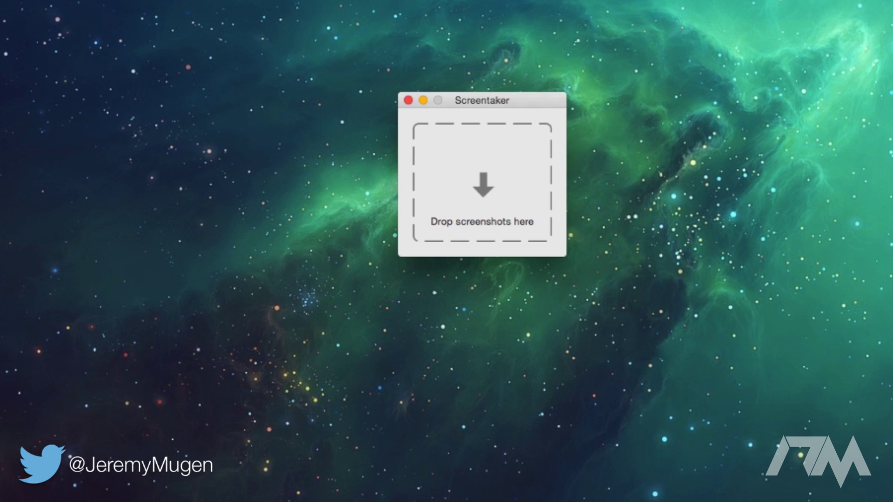
{"action": "left_click_drag", "start_coordinate": [797, 2], "coordinate": [478, 139]}
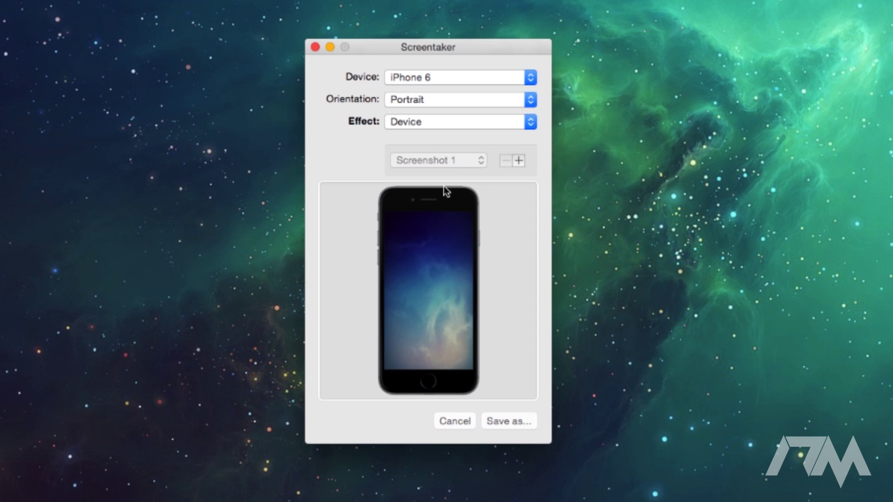
- Change the device model from iPhone 6 to iPhone 5c
{"action": "left_click_drag", "start_coordinate": [482, 51], "coordinate": [512, 58]}
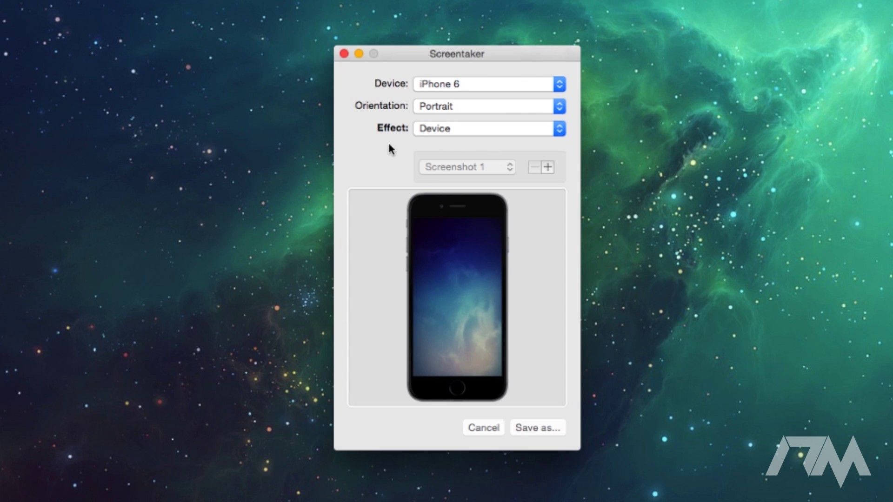
{"action": "left_click", "coordinate": [462, 82]}
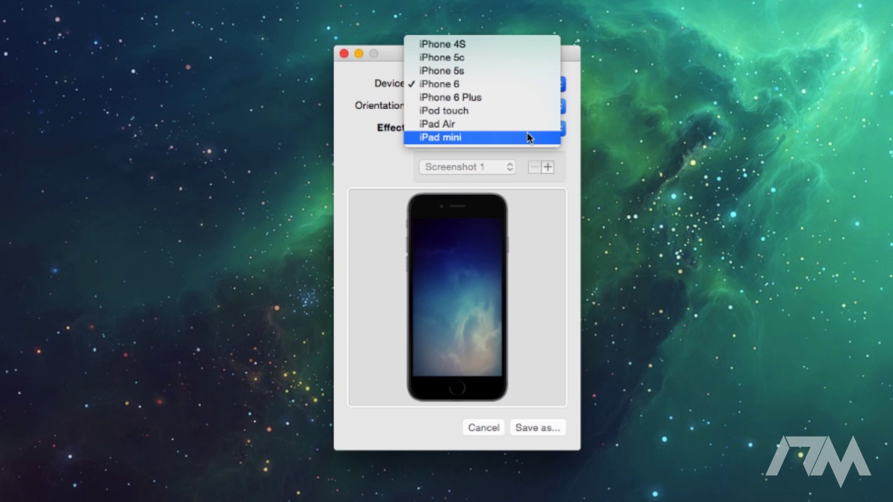
{"action": "left_click", "coordinate": [500, 60]}
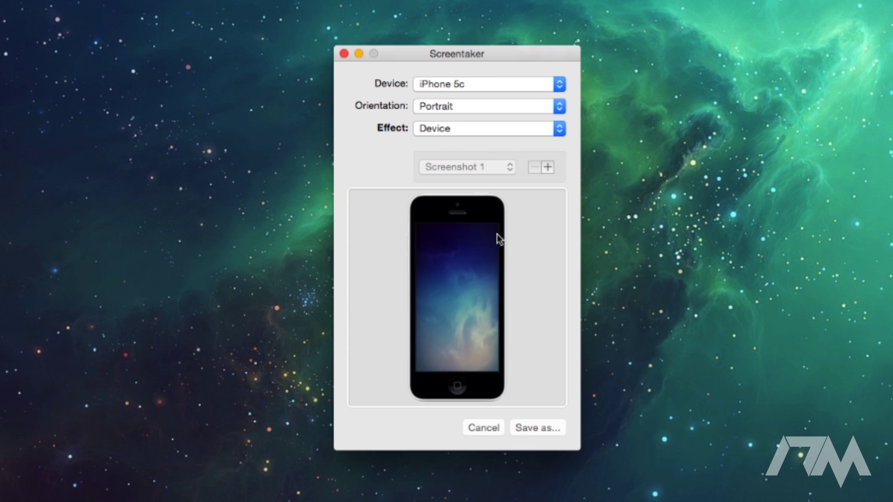
{"action": "left_click", "coordinate": [468, 108]}
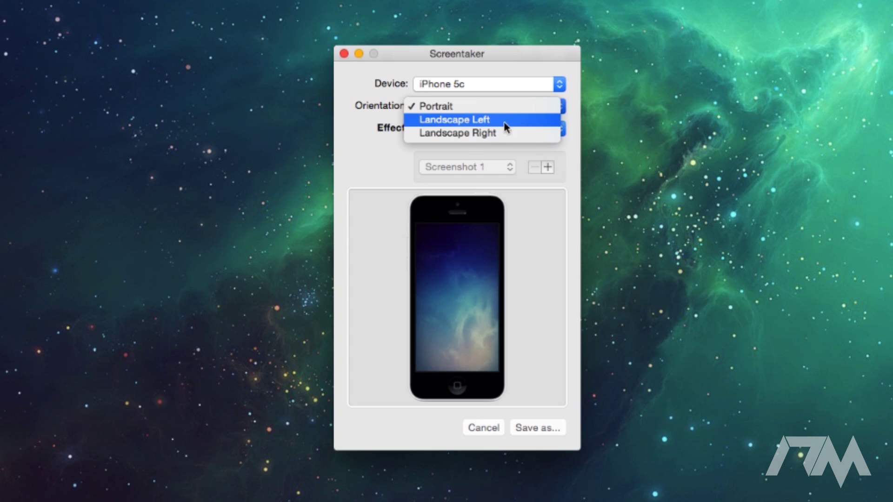
{"action": "left_click", "coordinate": [504, 119]}
{"action": "left_click", "coordinate": [512, 110]}
{"action": "left_click", "coordinate": [507, 120]}
{"action": "left_click", "coordinate": [495, 110]}
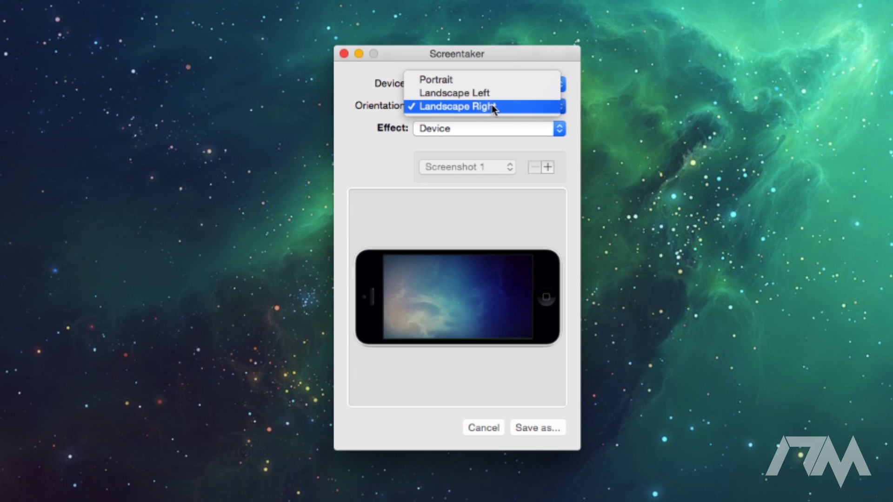
{"action": "left_click", "coordinate": [495, 79]}
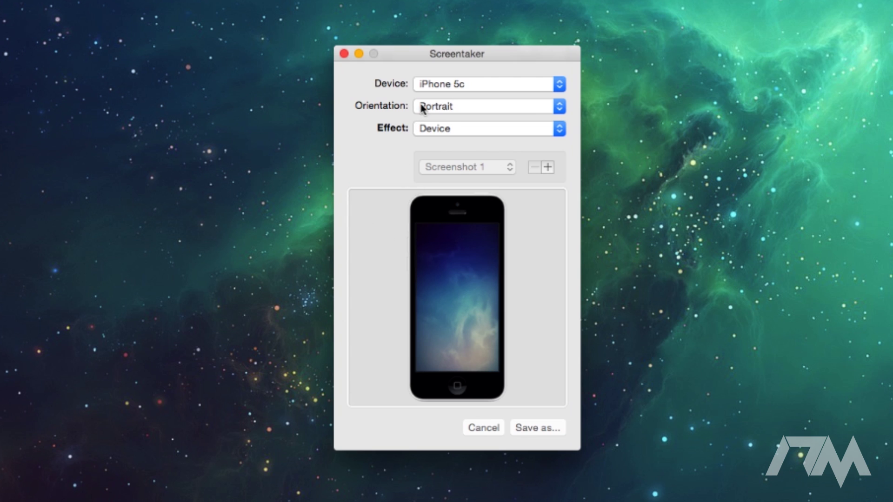
- Try the Device (Alternate) and Fullscreen effects, then settle on the No StatusBar effect
{"action": "left_click", "coordinate": [449, 130]}
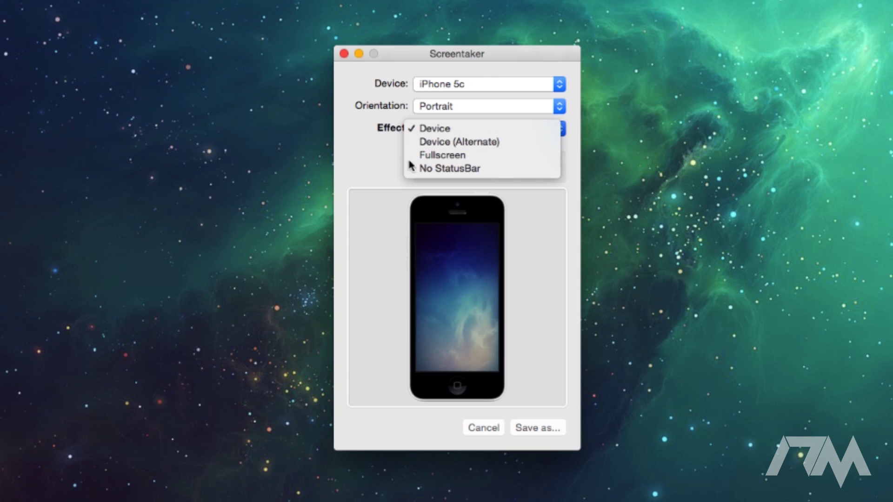
{"action": "left_click", "coordinate": [435, 144]}
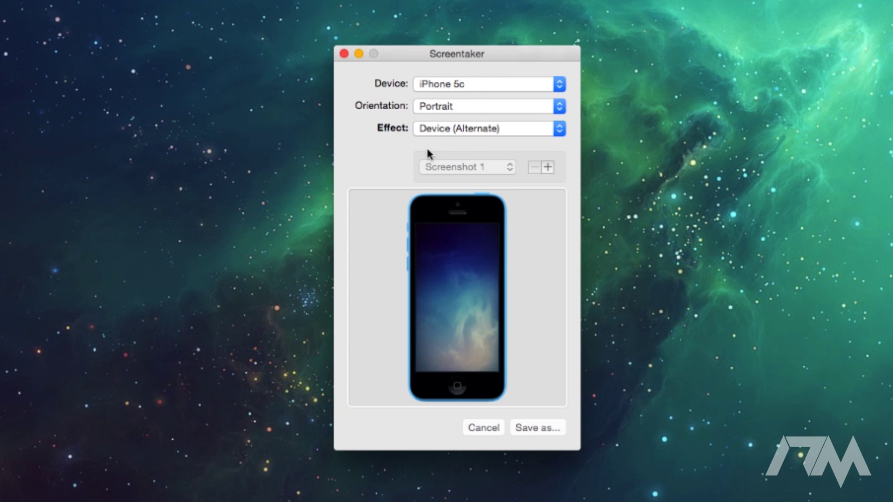
{"action": "left_click", "coordinate": [442, 130]}
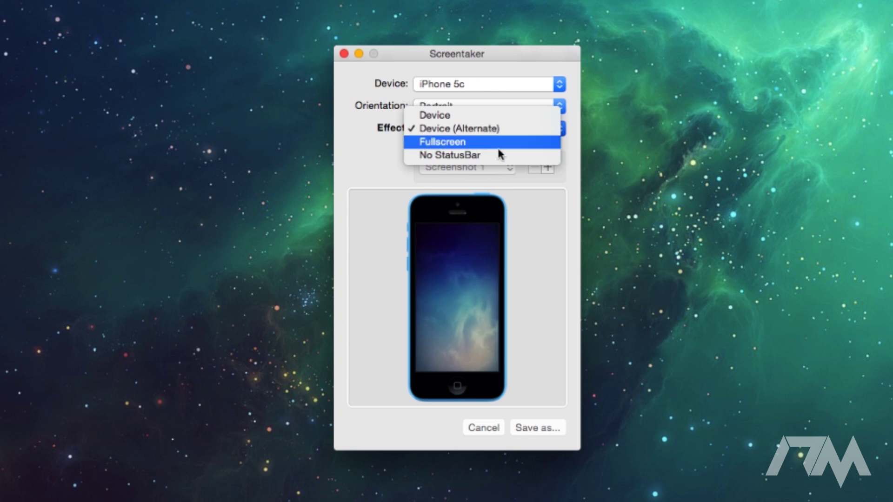
{"action": "left_click", "coordinate": [507, 146]}
{"action": "left_click", "coordinate": [439, 131]}
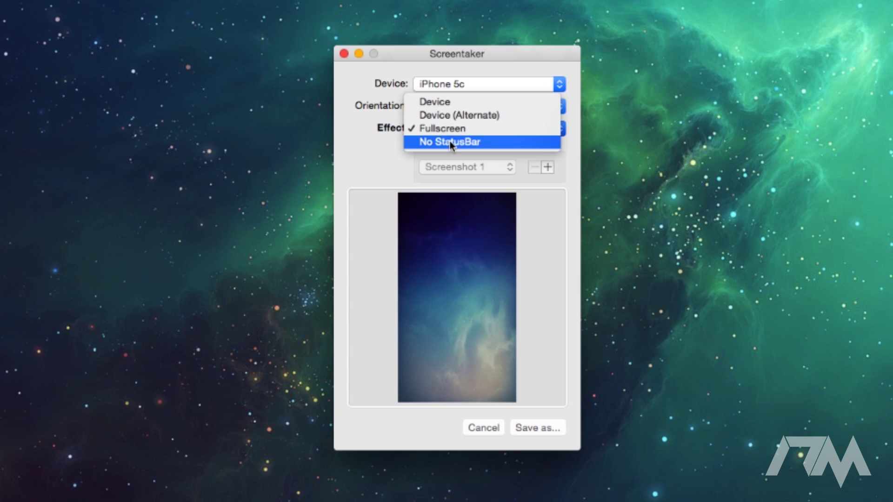
{"action": "left_click", "coordinate": [450, 140]}
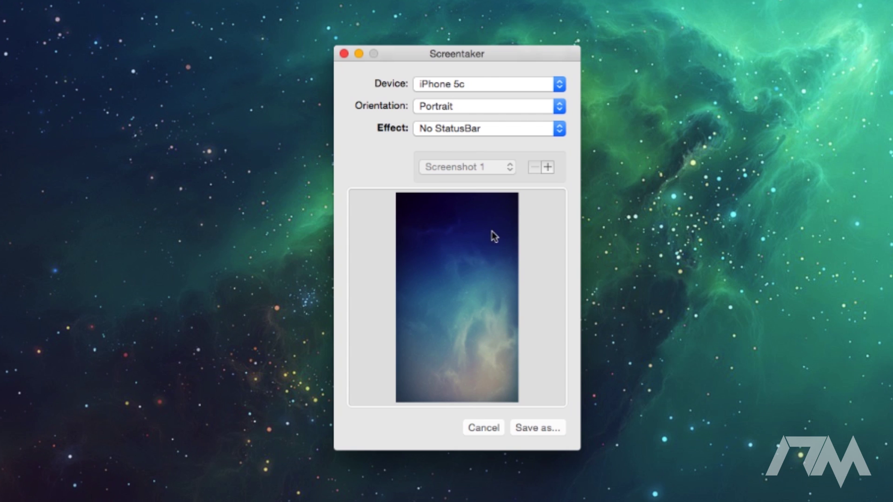
- Set the effect back to Device and the device model to iPhone 6
{"action": "left_click", "coordinate": [523, 132]}
{"action": "left_click", "coordinate": [519, 91]}
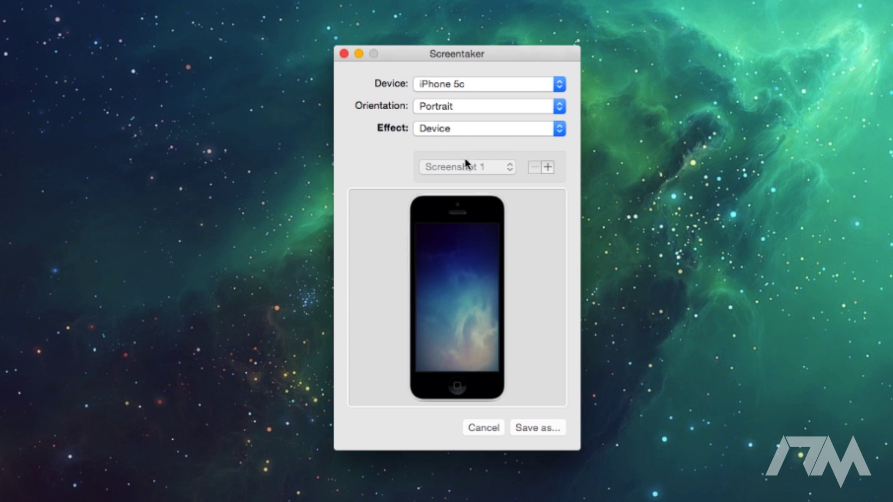
{"action": "left_click", "coordinate": [484, 85]}
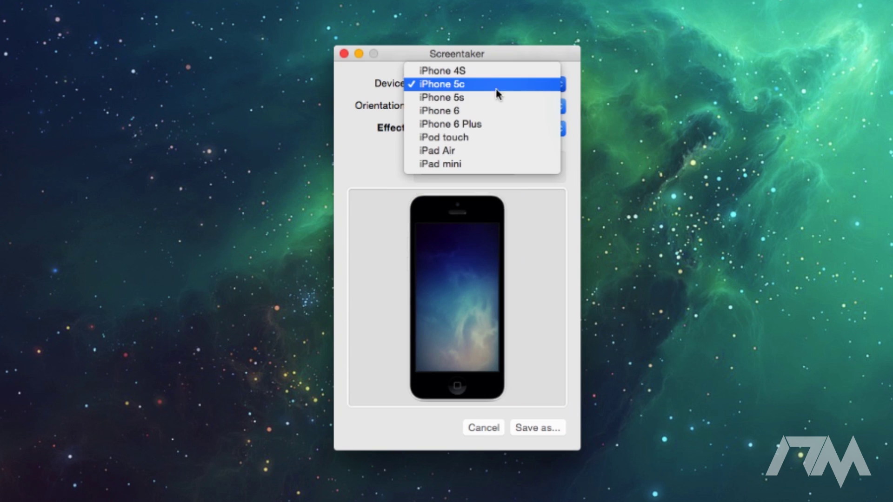
{"action": "left_click", "coordinate": [529, 114]}
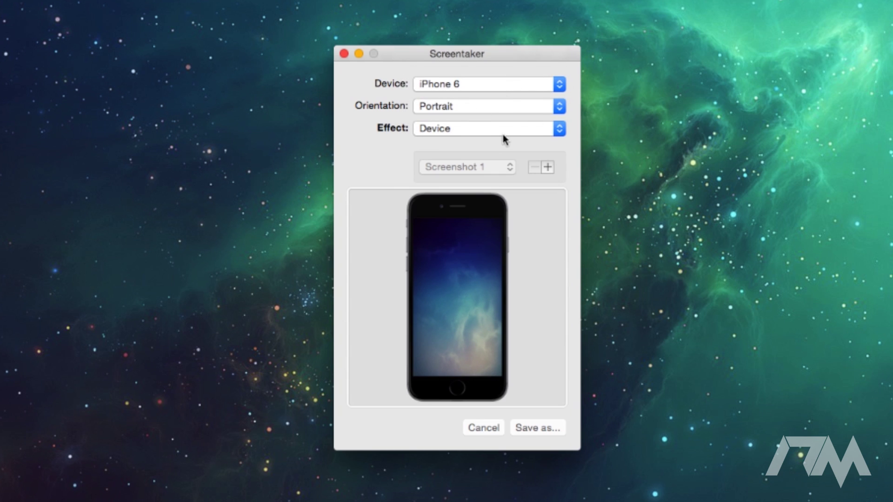
- Preview the white Device (Alternate) frame, then return to the black Device frame
{"action": "left_click", "coordinate": [502, 135]}
{"action": "left_click", "coordinate": [558, 142]}
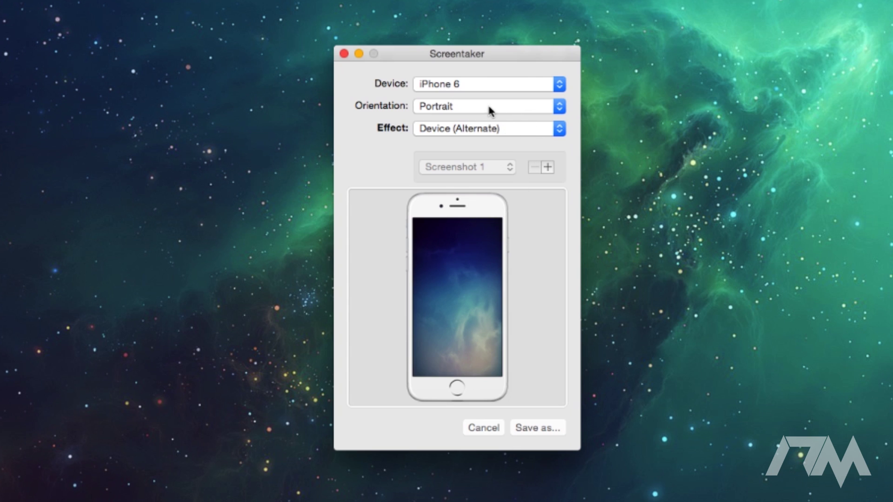
{"action": "left_click", "coordinate": [503, 126]}
{"action": "left_click", "coordinate": [503, 118]}
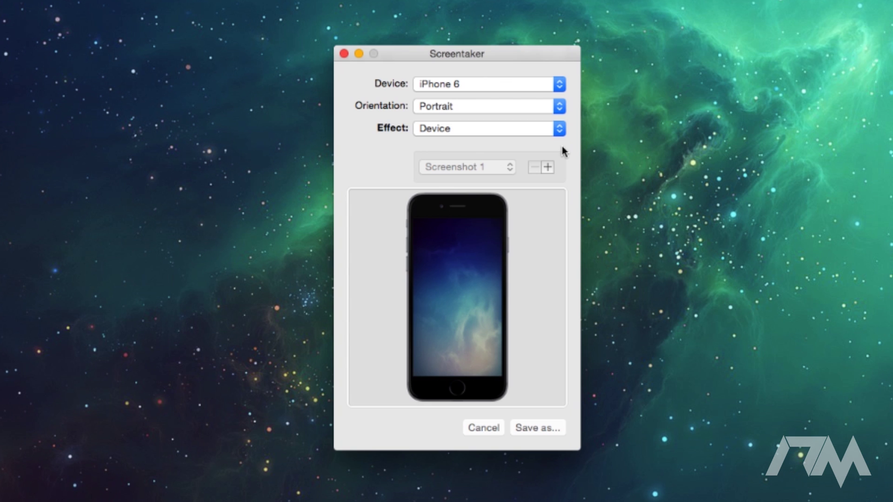
- Save the framed mockup to the Desktop as Screenshot.png, close Screentaker's window, and switch to Pixelmator
{"action": "left_click", "coordinate": [542, 429]}
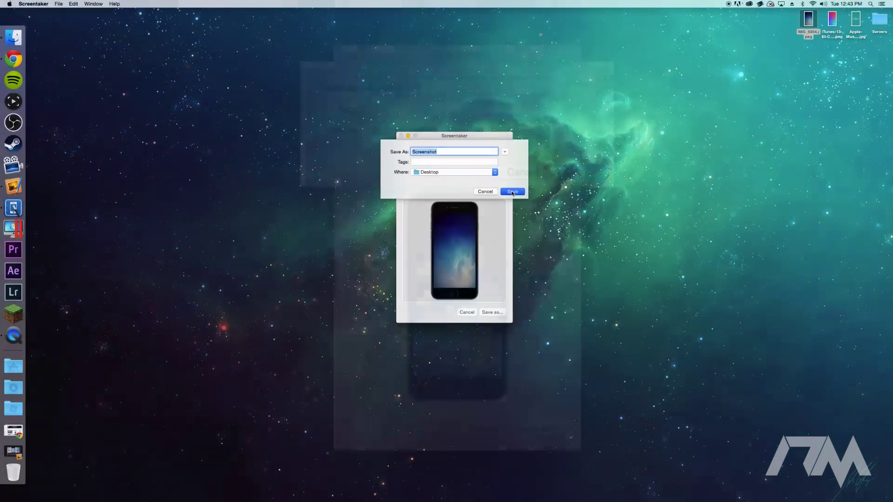
{"action": "left_click", "coordinate": [561, 169]}
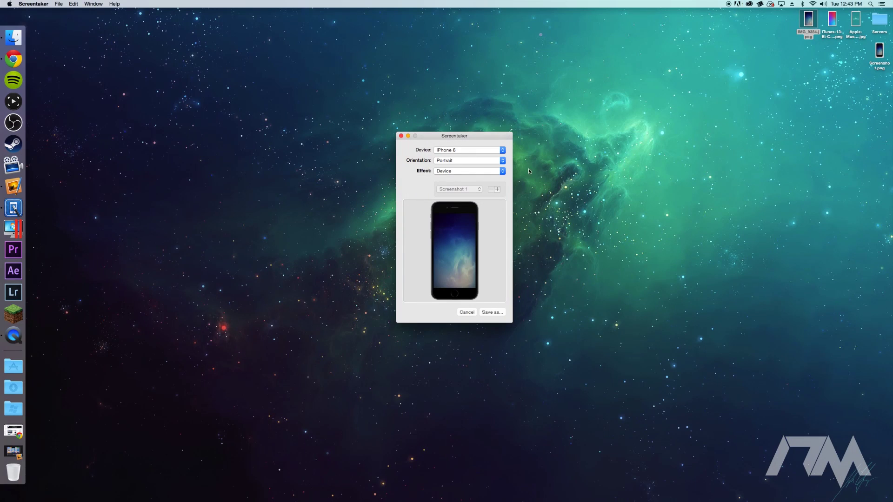
{"action": "left_click", "coordinate": [401, 136]}
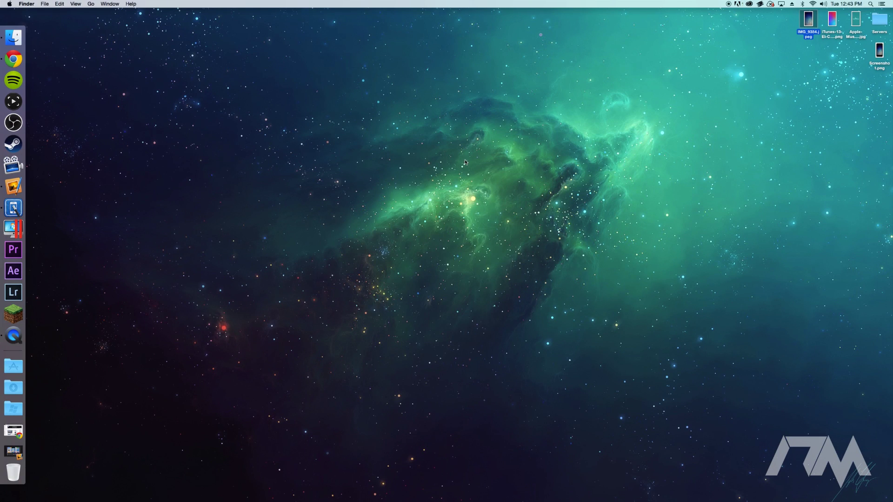
{"action": "left_click", "coordinate": [14, 187]}
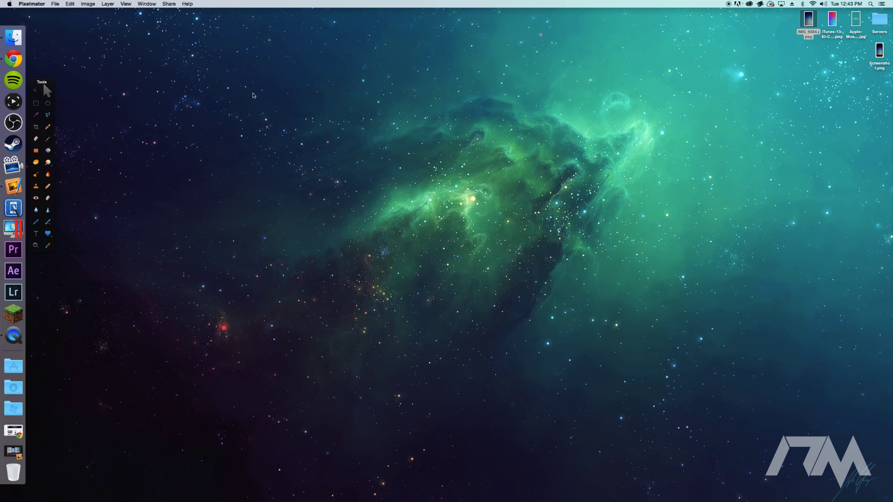
- Create a new blank document of 1920 × 1080 pixels
{"action": "left_click", "coordinate": [56, 3]}
{"action": "left_click", "coordinate": [63, 12]}
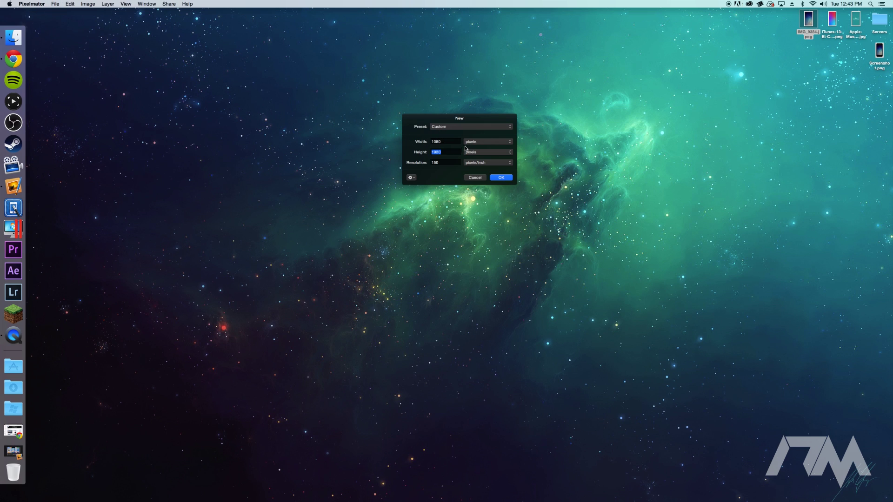
{"action": "left_click", "coordinate": [449, 140]}
{"action": "type", "text": "1920"}
{"action": "key", "text": "Tab"}
{"action": "type", "text": "1"}
{"action": "key", "text": "Return"}
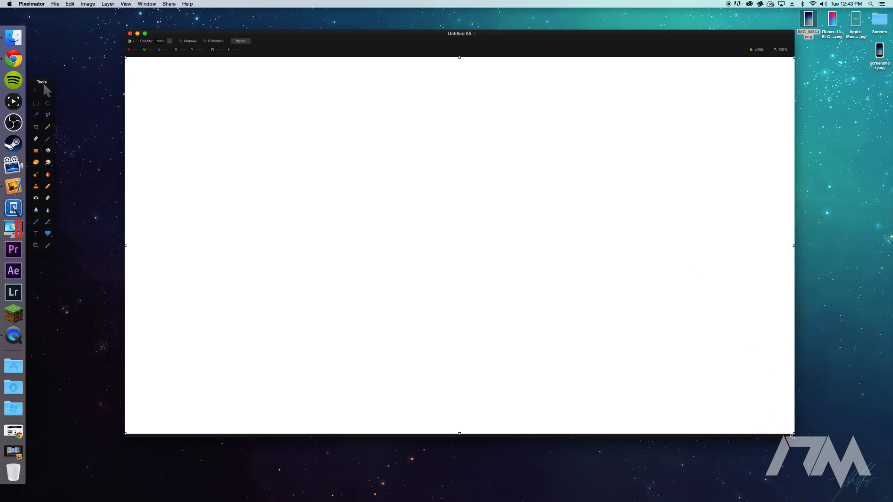
- Enlarge the new document's window and shift it slightly left
{"action": "left_click_drag", "start_coordinate": [794, 436], "coordinate": [843, 468]}
{"action": "left_click_drag", "start_coordinate": [716, 37], "coordinate": [684, 40]}
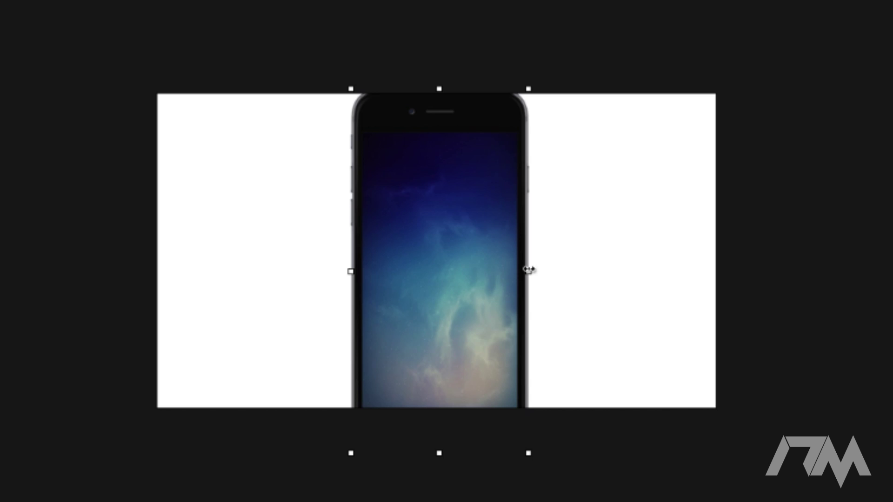
- Enlarge the phone, tilt it about 30° anticlockwise, apply, and duplicate its layer
{"action": "left_click_drag", "start_coordinate": [489, 272], "coordinate": [516, 270]}
{"action": "left_click_drag", "start_coordinate": [596, 265], "coordinate": [640, 263]}
{"action": "left_click_drag", "start_coordinate": [678, 172], "coordinate": [512, 95]}
{"action": "left_click_drag", "start_coordinate": [484, 213], "coordinate": [449, 204]}
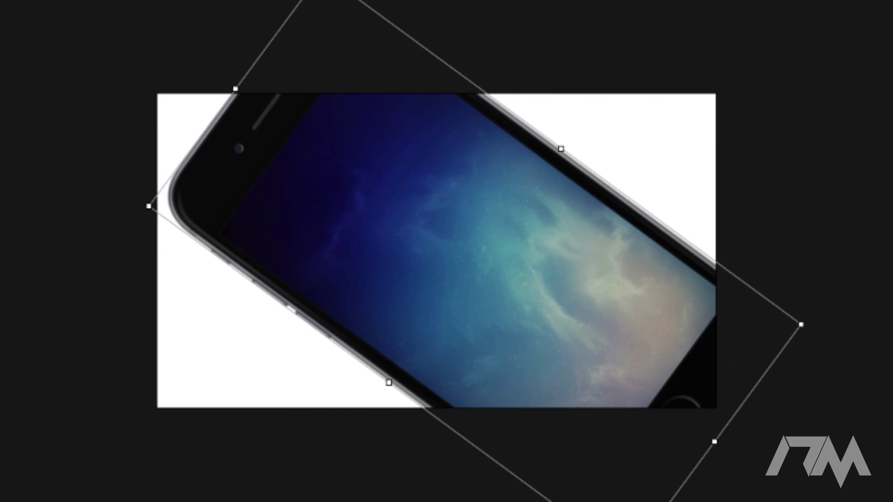
{"action": "key", "text": "Return"}
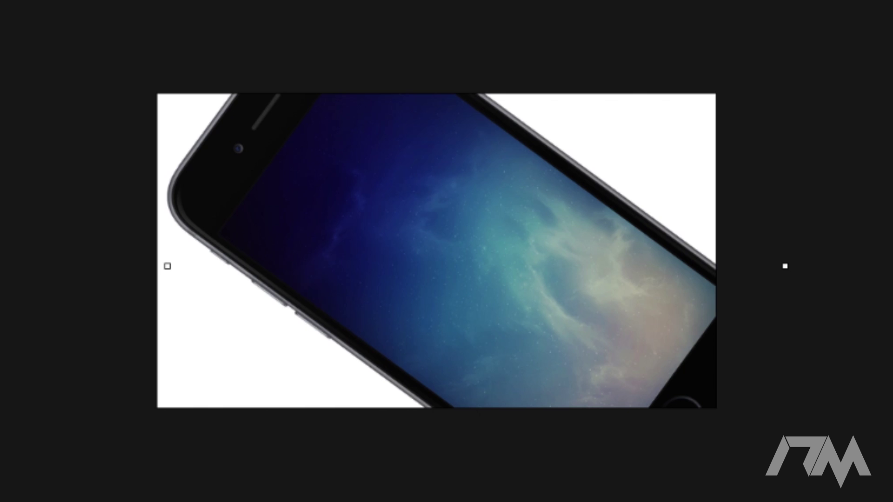
{"action": "key", "text": "ctrl+j"}
- Flip and stretch the duplicate across the canvas as a background, then close without saving
{"action": "left_click_drag", "start_coordinate": [785, 266], "coordinate": [167, 266]}
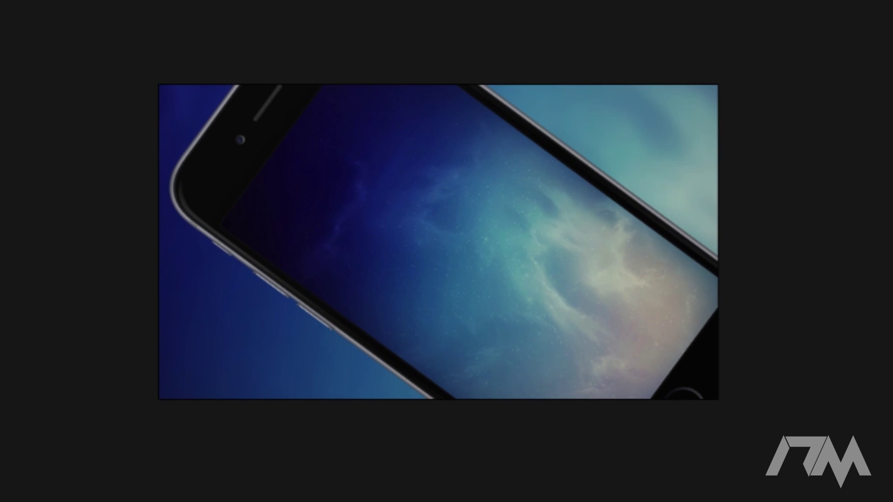
{"action": "left_click", "coordinate": [423, 141]}
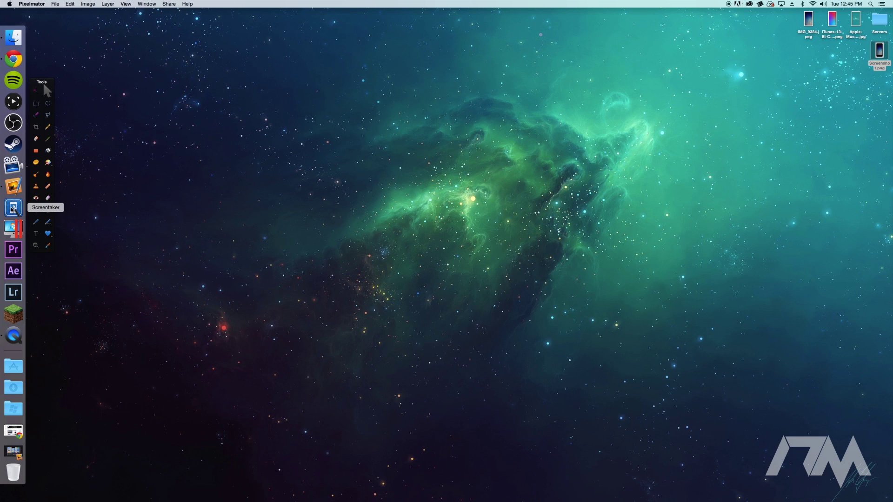
- Hide Pixelmator so Finder and the desktop come to the front
{"action": "key", "text": "super+q"}
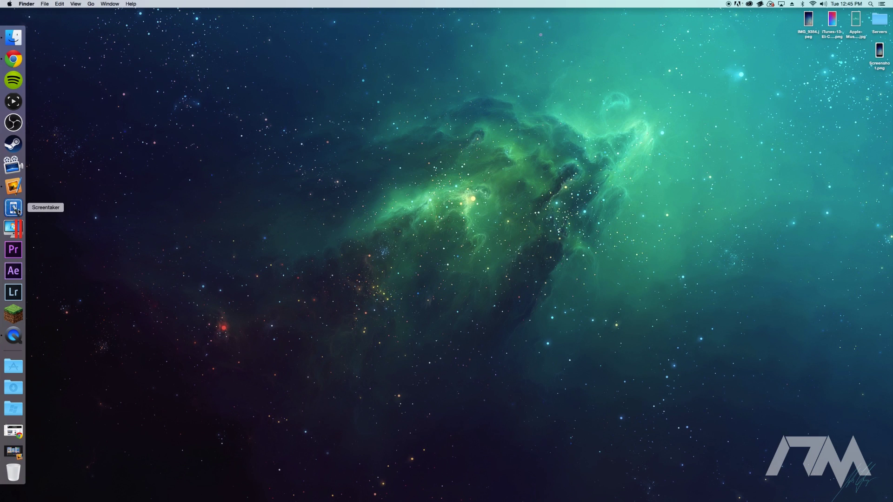